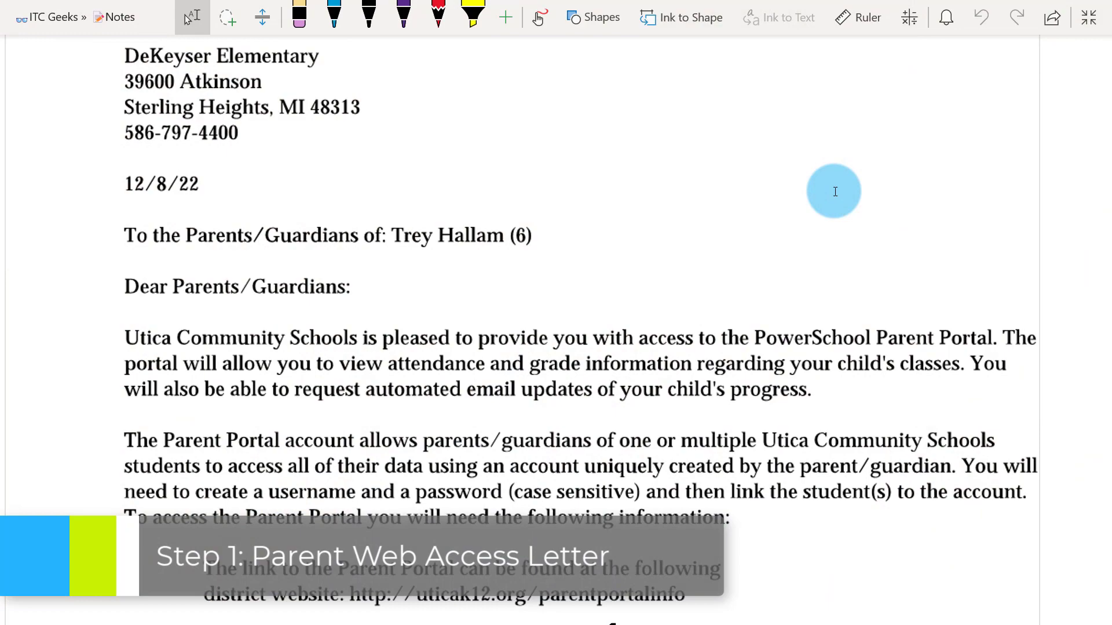
On uticak12.org, go through For Families to the district's PowerSchool parent portal page
scroll(642, 234, "down", 3)
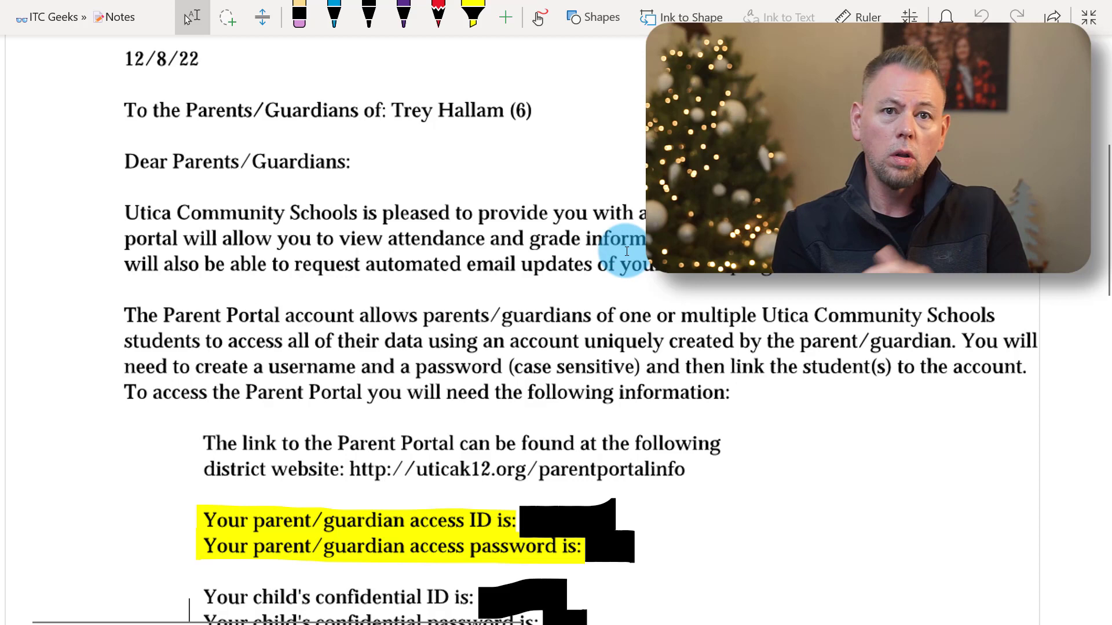
scroll(626, 255, "down", 2)
scroll(622, 258, "down", 2)
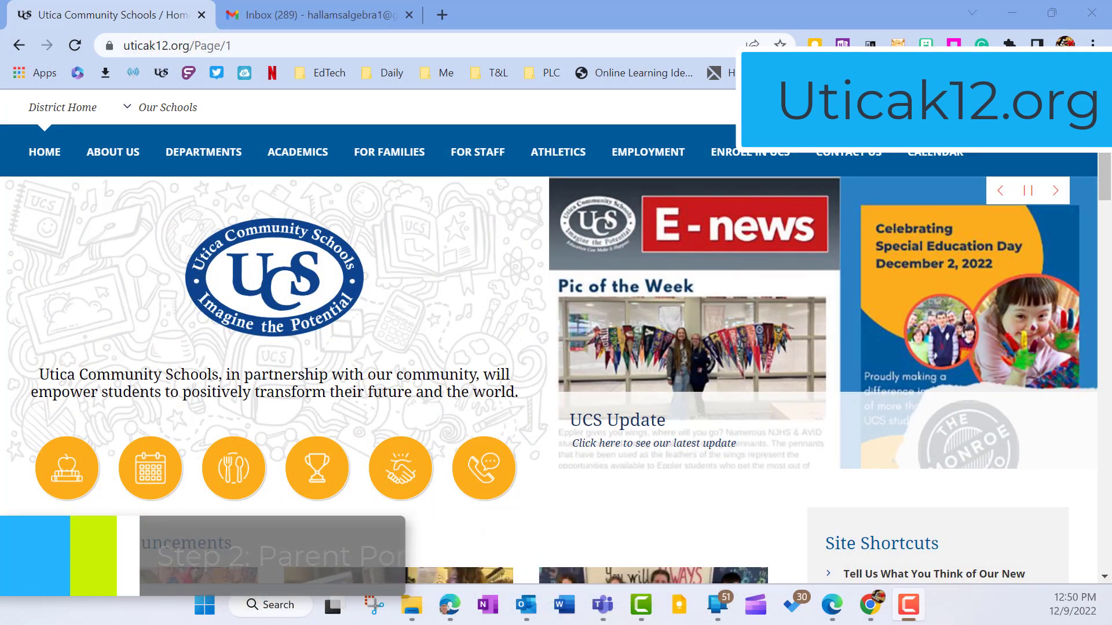
left_click(248, 170)
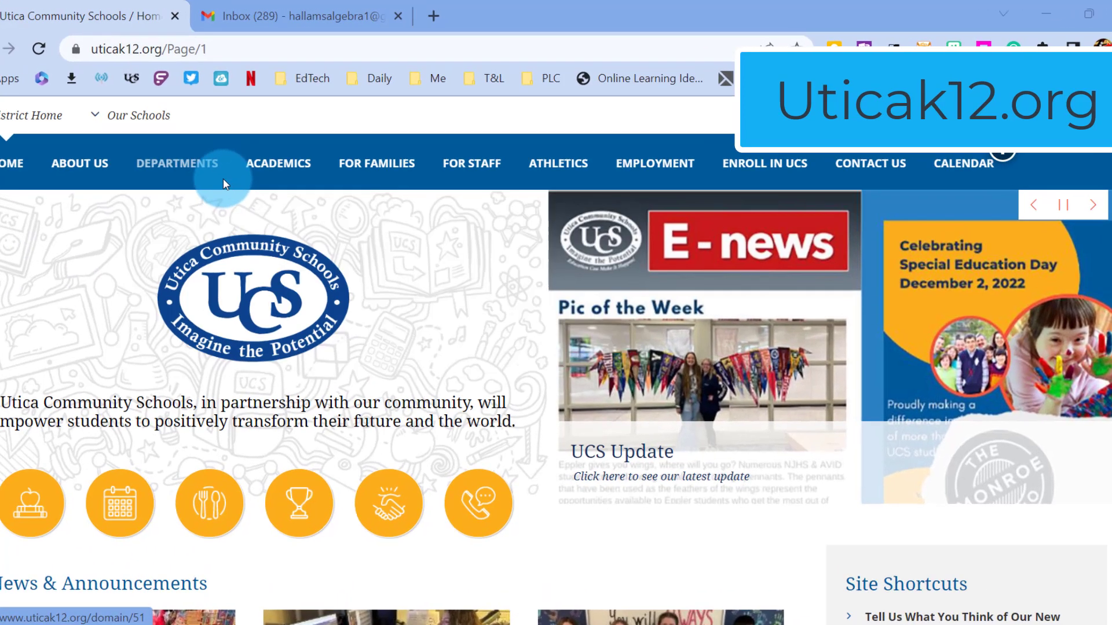
mouse_move(383, 171)
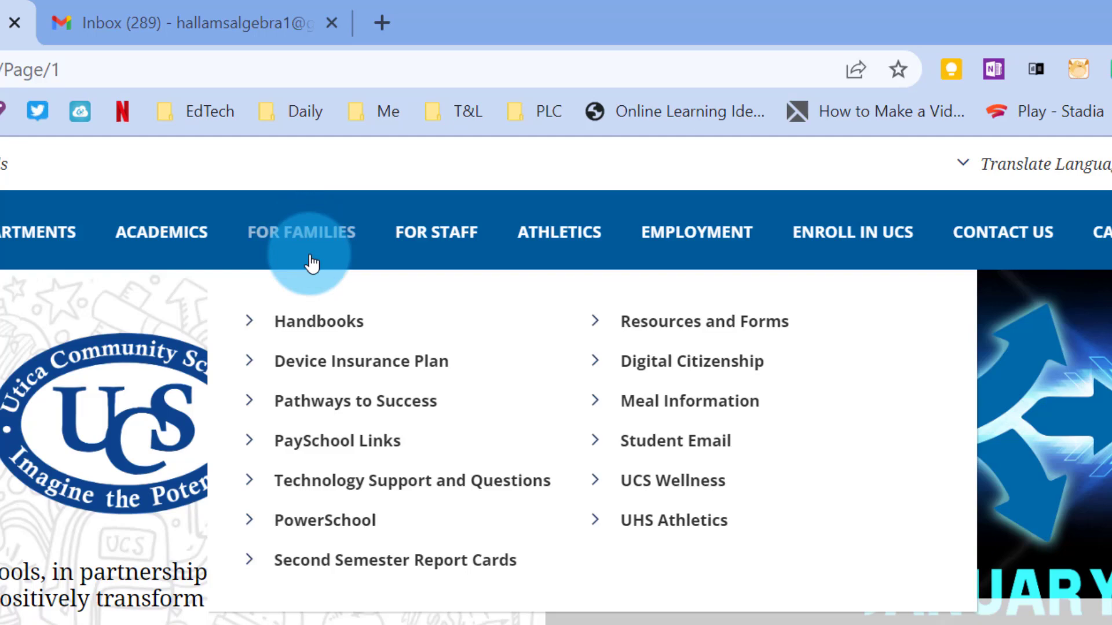
left_click(313, 524)
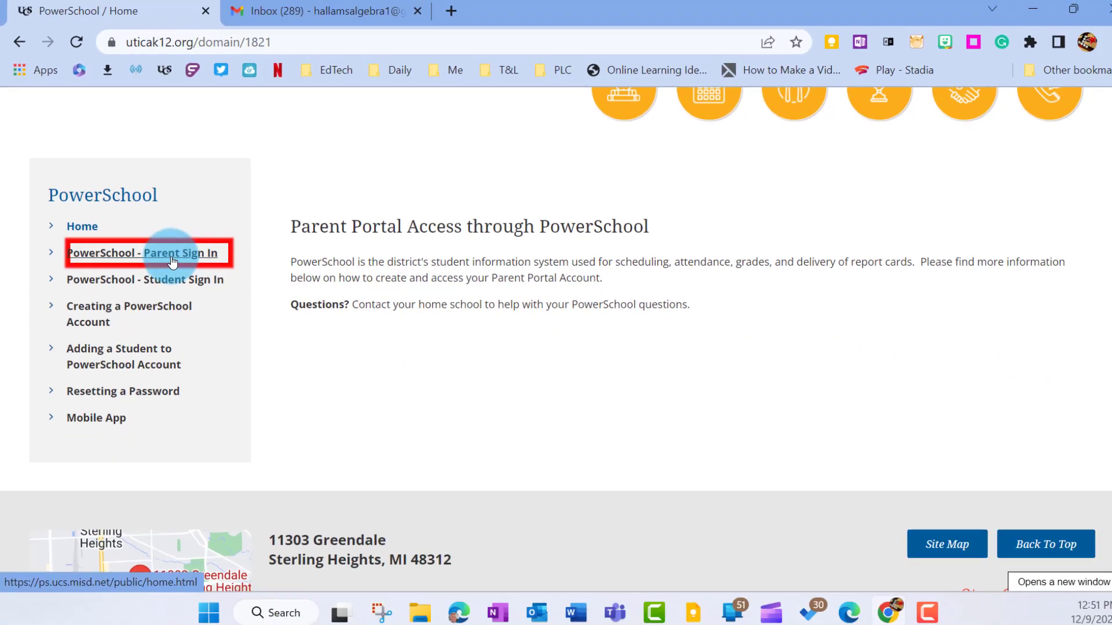
Go to the PowerSchool parent sign-in page and start a new parent account from Create Account
left_click(344, 313)
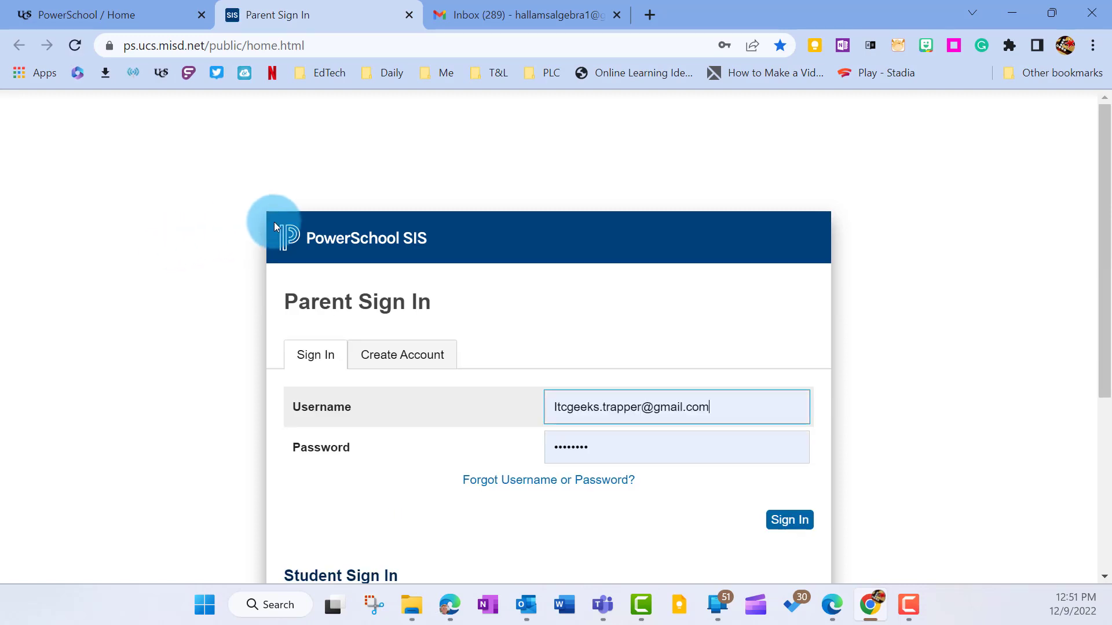
scroll(273, 223, "down", 2)
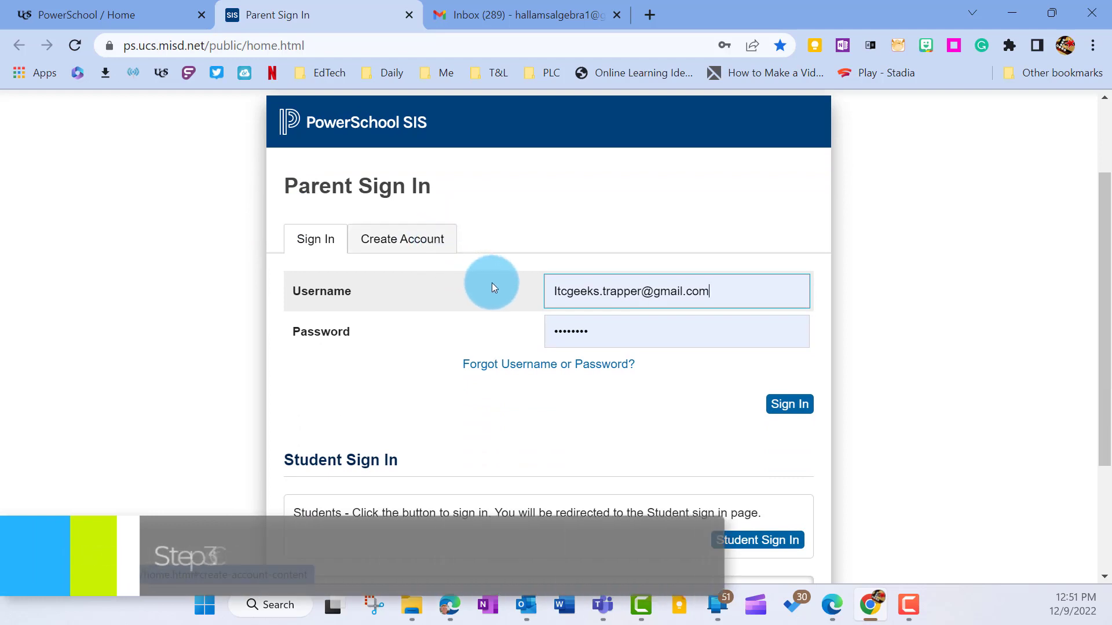
left_click(412, 251)
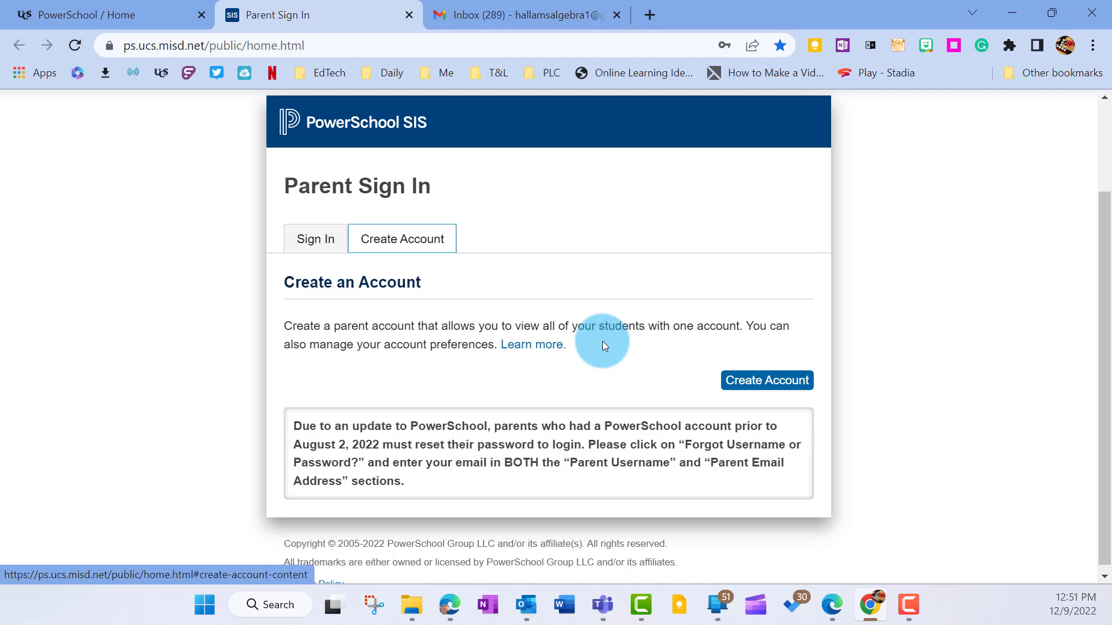
left_click(780, 386)
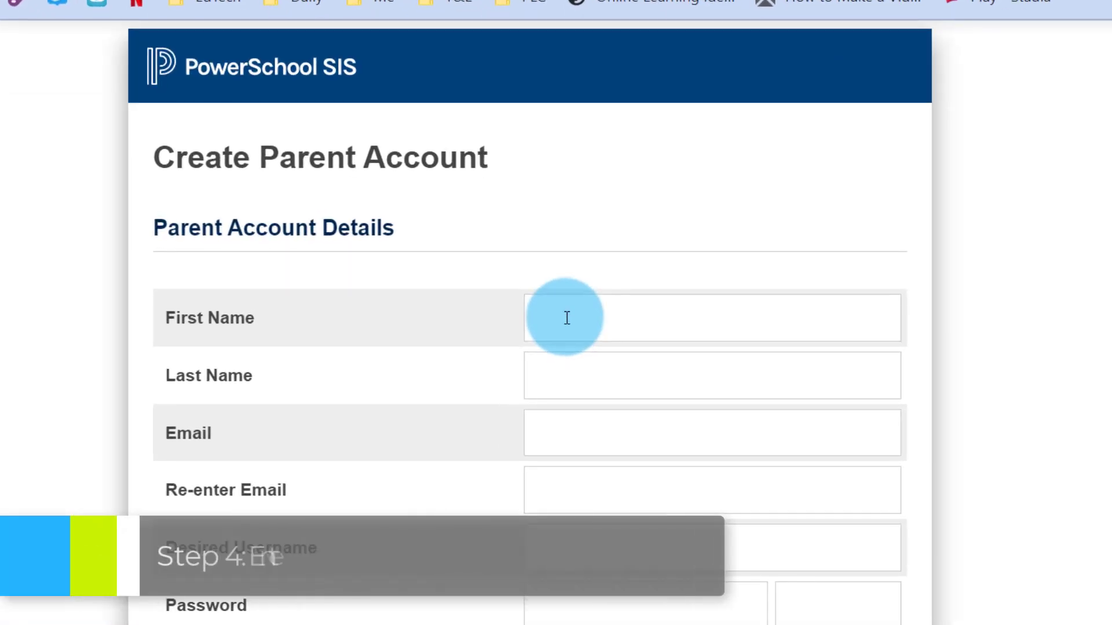
Fill the parent's first and last name from the saved autofill suggestion
left_click(657, 321)
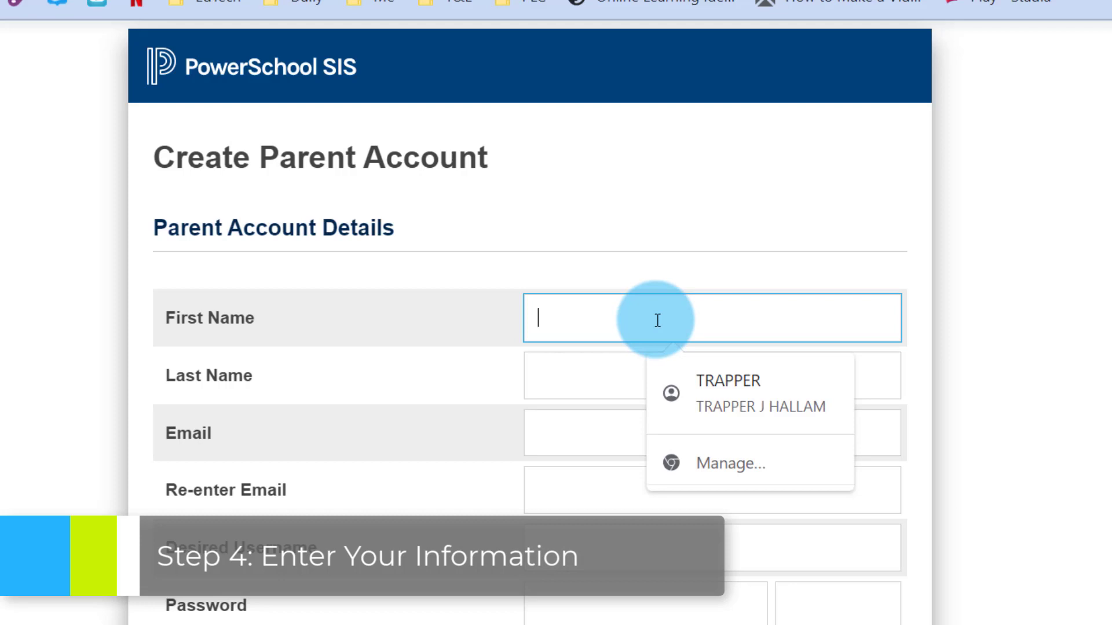
key("Down")
key("Return")
key("Tab")
key("Tab")
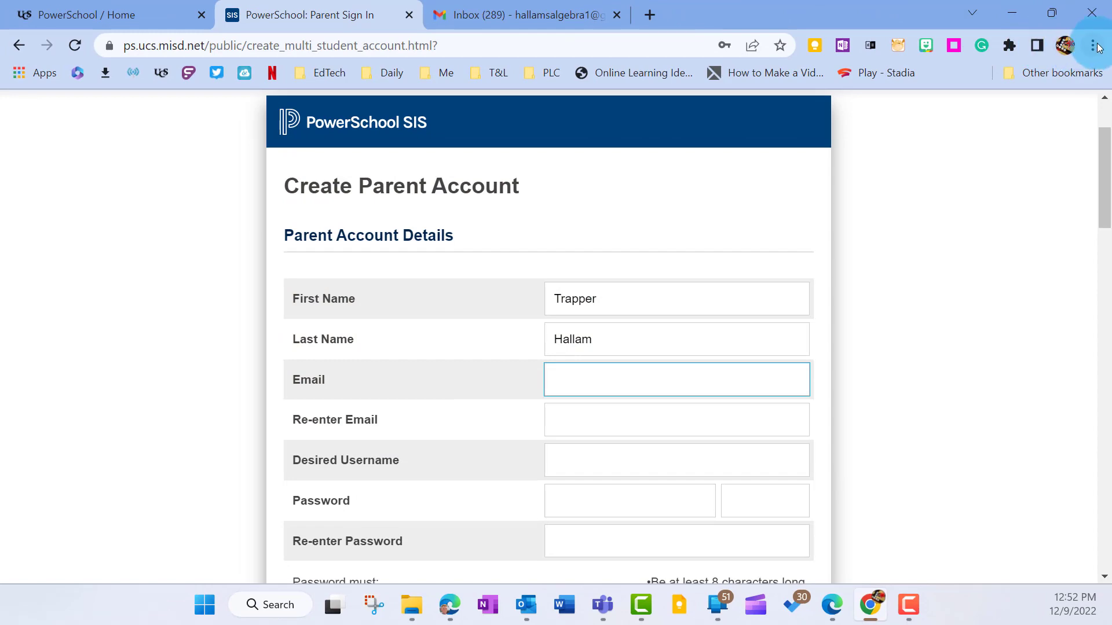
left_click(1096, 46)
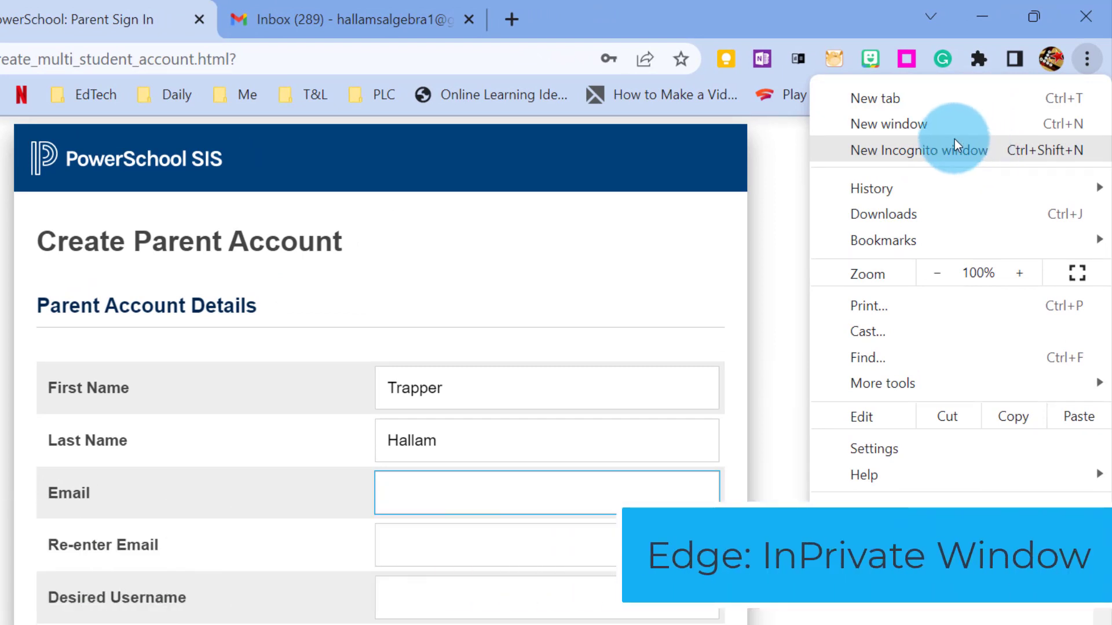
left_click(780, 8)
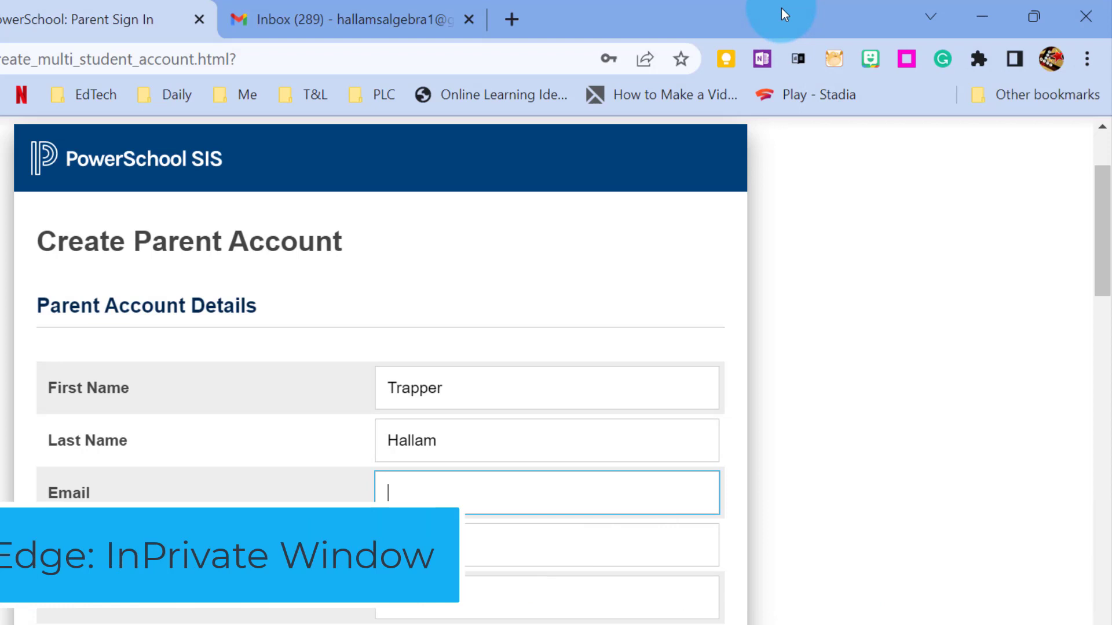
Enter the parent's email address and re-enter it for confirmation
left_click(461, 501)
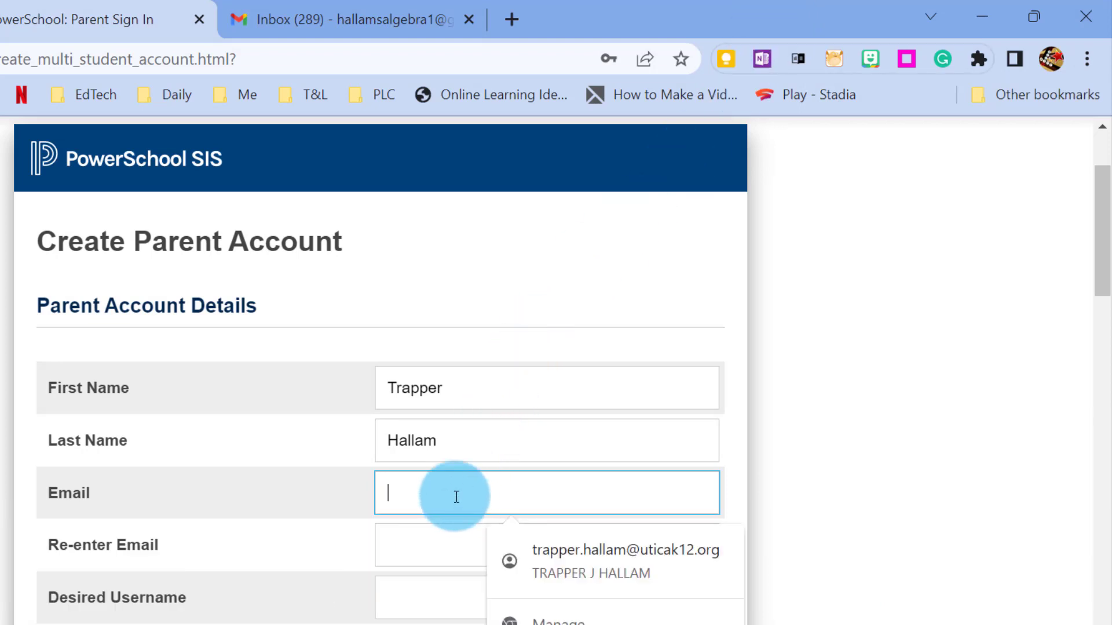
key("ctrl+v")
key("Tab")
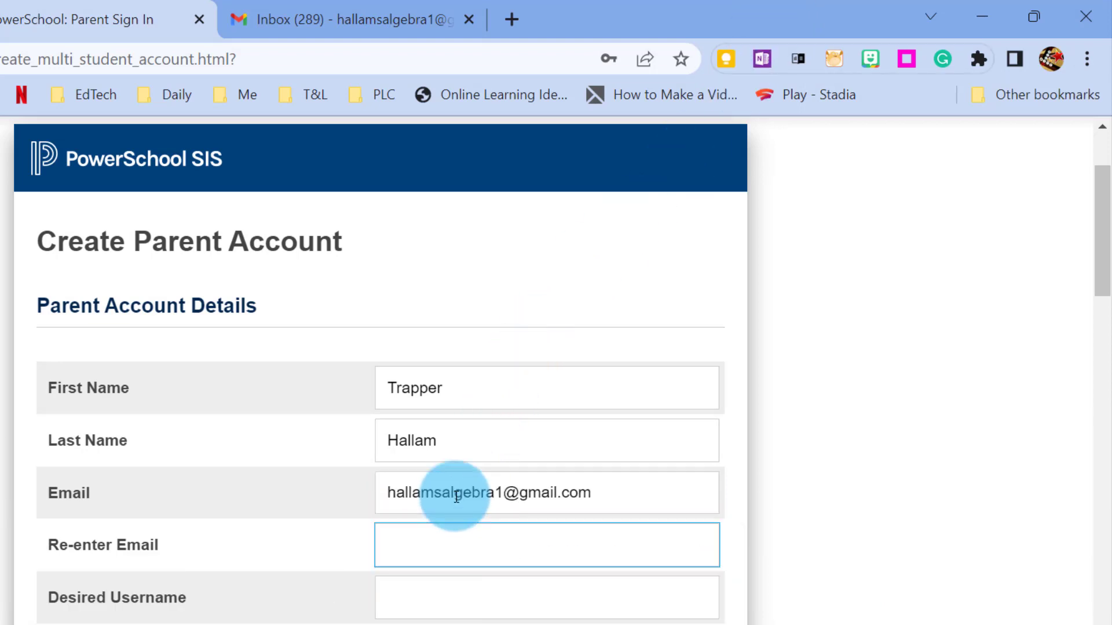
Fill in the desired username and a matching Strong-rated password in both password fields
key("Tab")
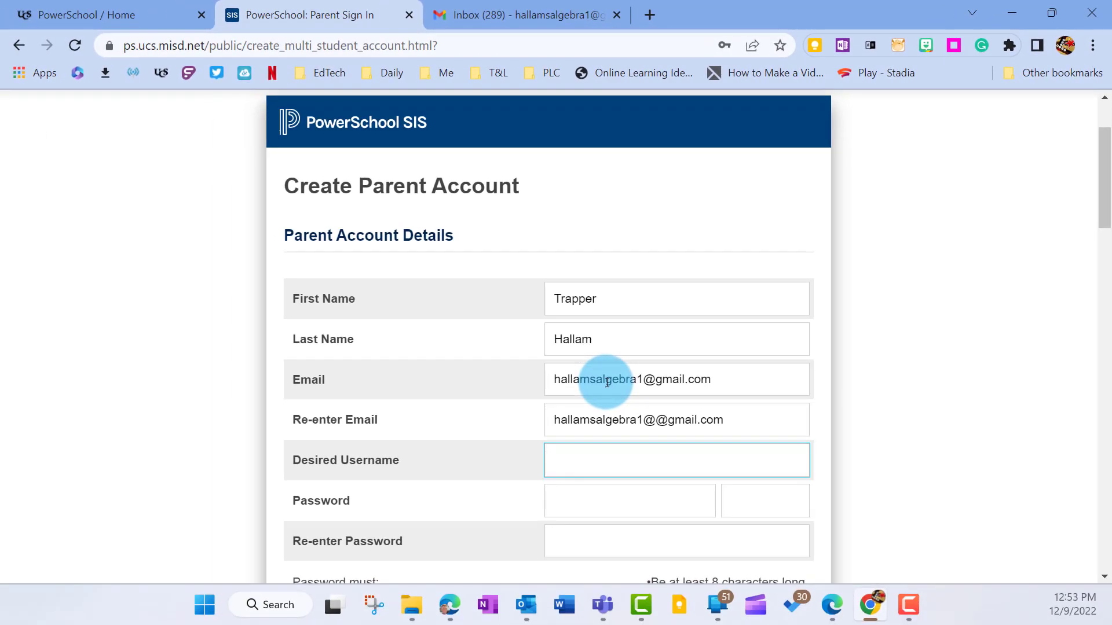
key("ctrl+v")
key("Tab")
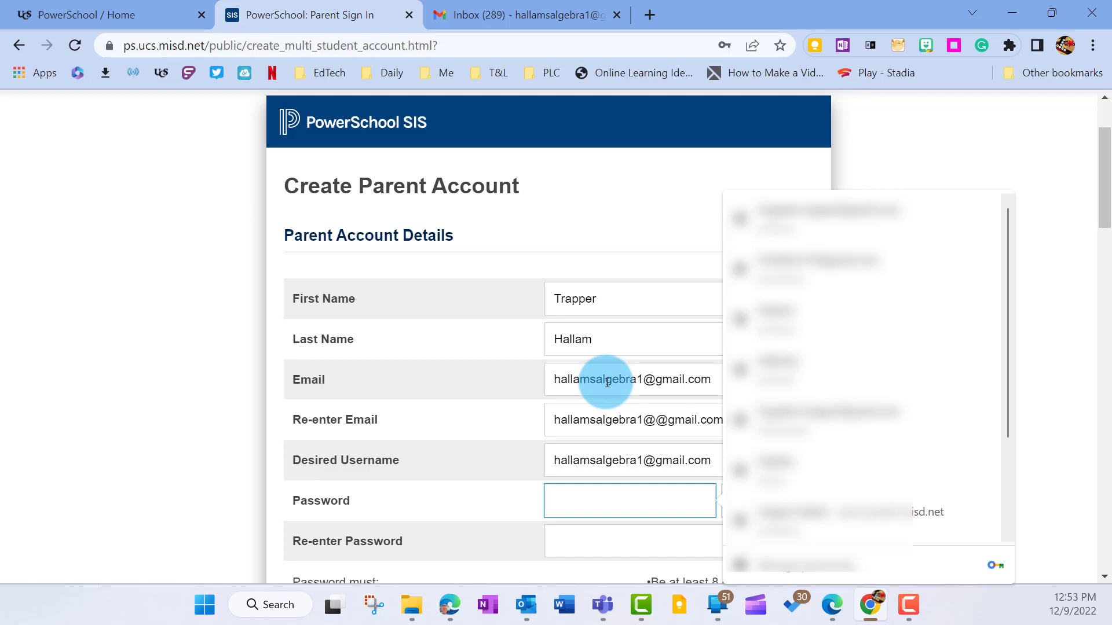
key("ctrl+v")
scroll(617, 415, "down", 1)
left_click(626, 447)
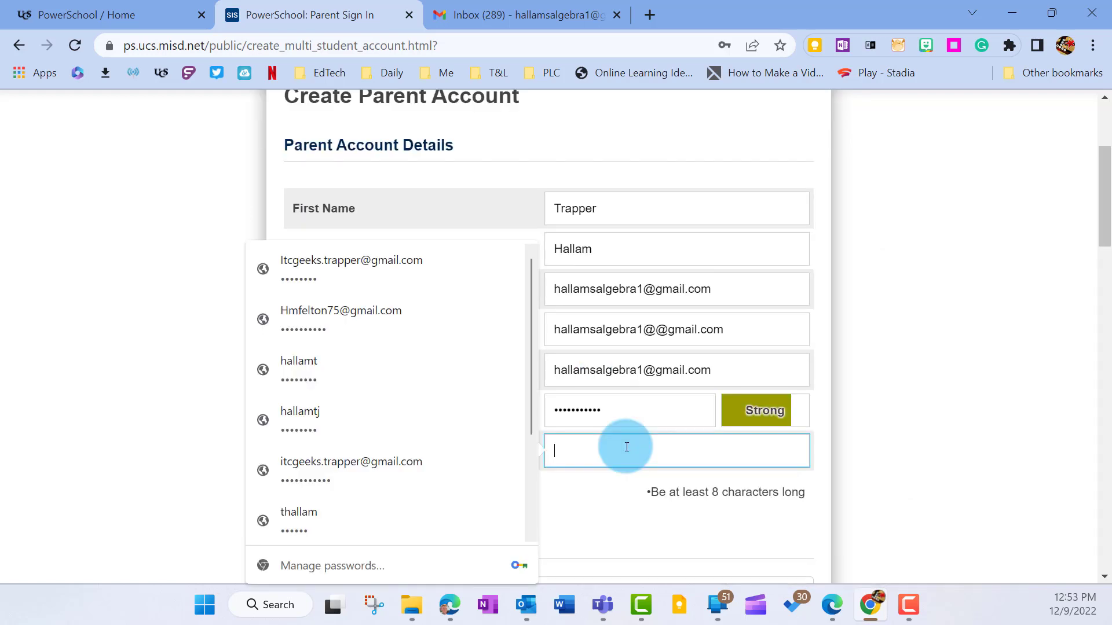
key("ctrl+v")
scroll(664, 429, "down", 3)
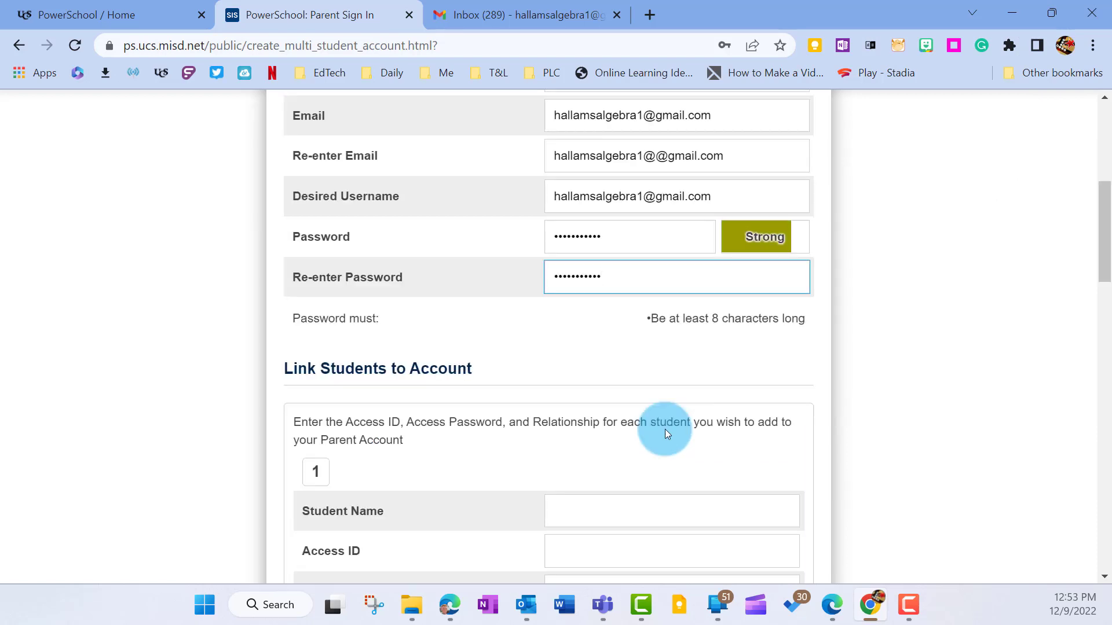
Enter the first student's name, Access ID and access password, with relationship Father
scroll(665, 429, "down", 3)
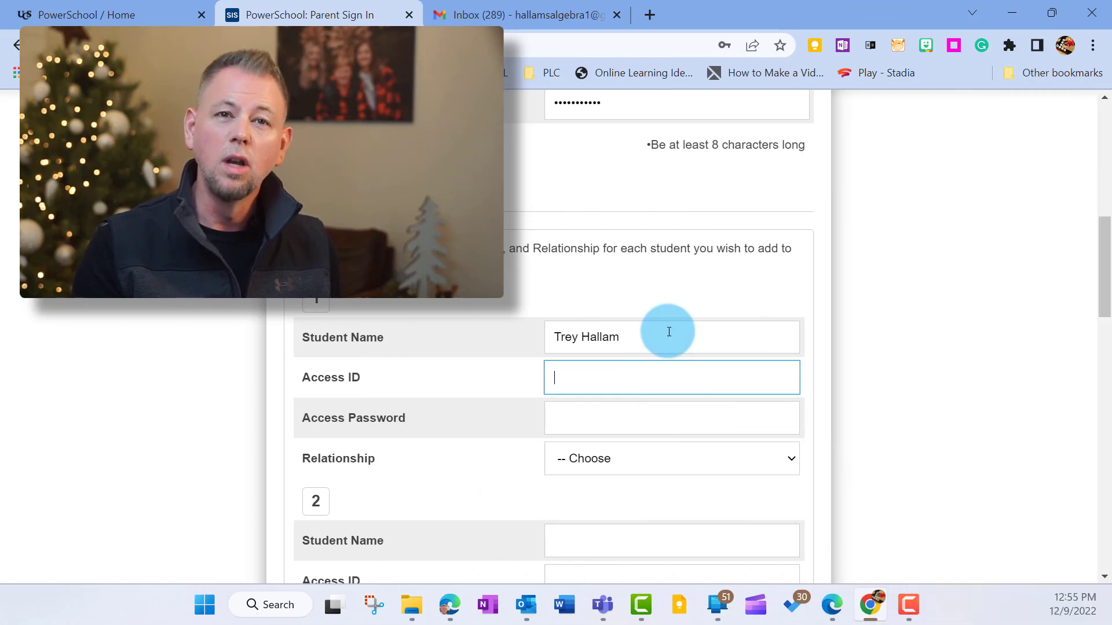
key("Tab")
type("***")
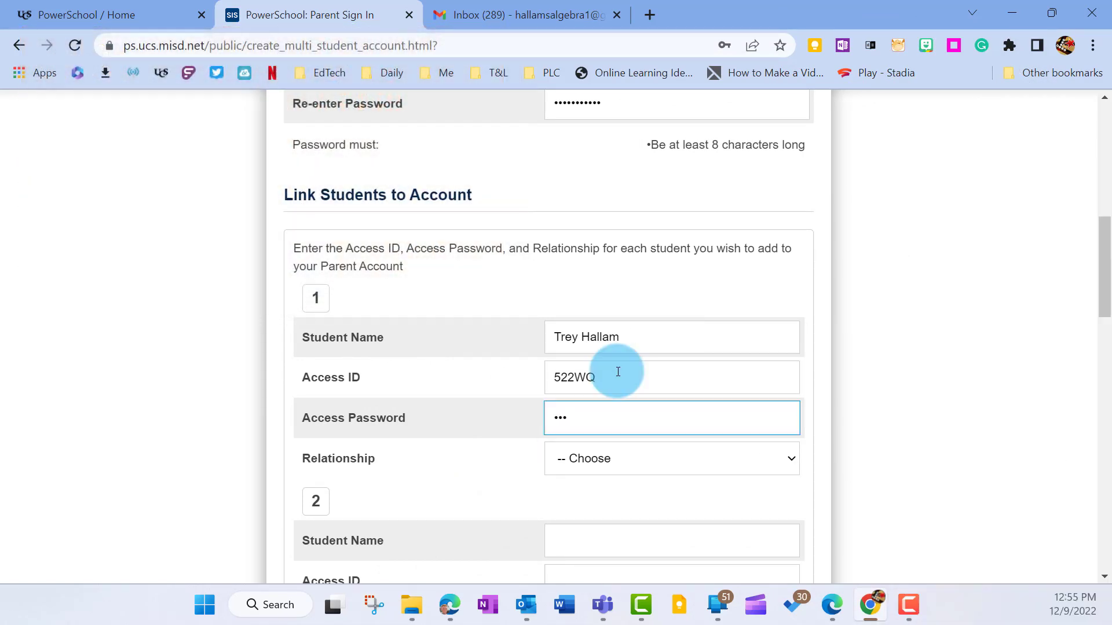
left_click(578, 458)
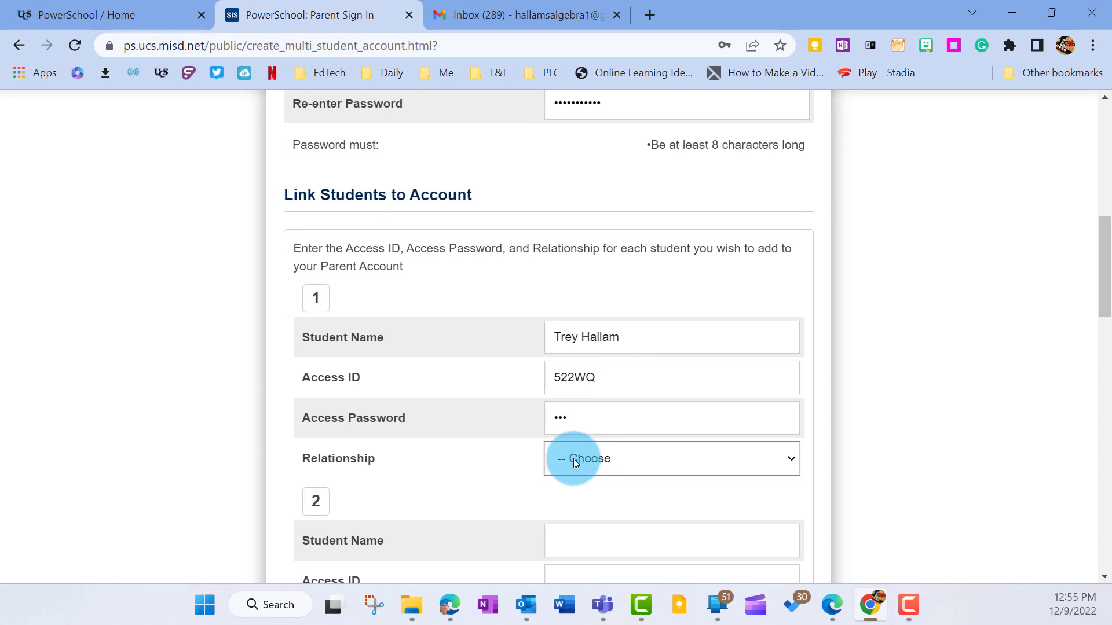
left_click(572, 463)
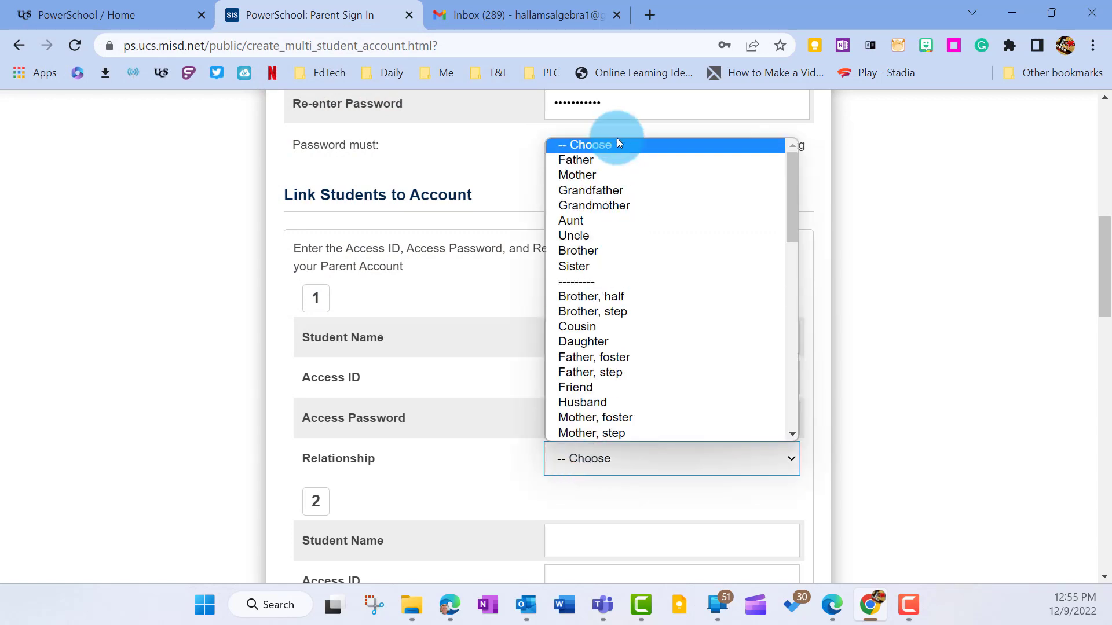
left_click(610, 155)
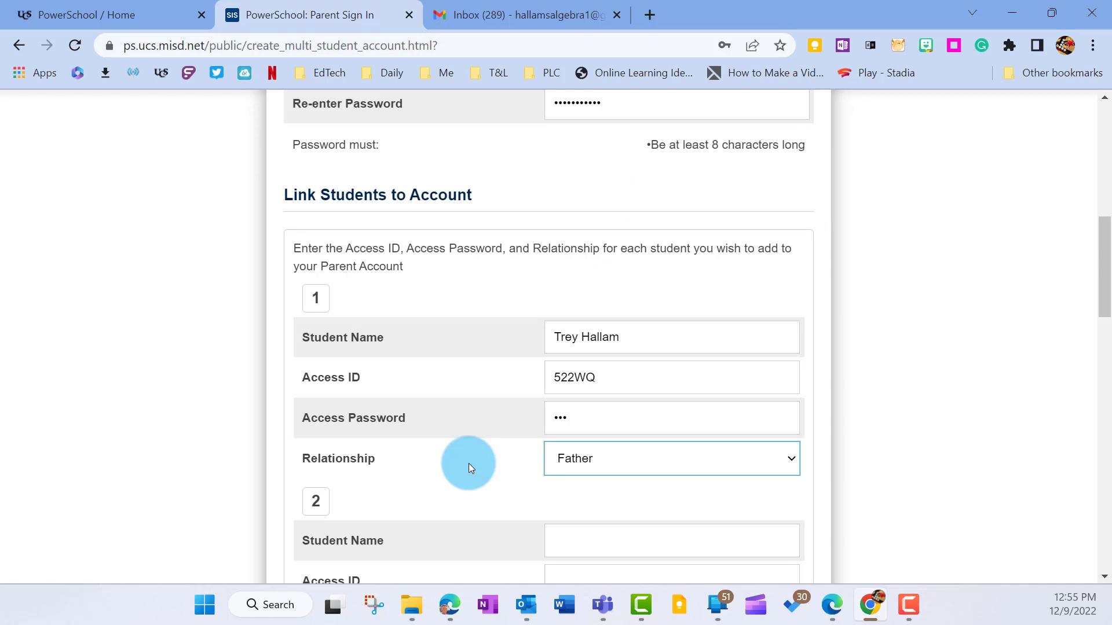
scroll(468, 463, "down", 9)
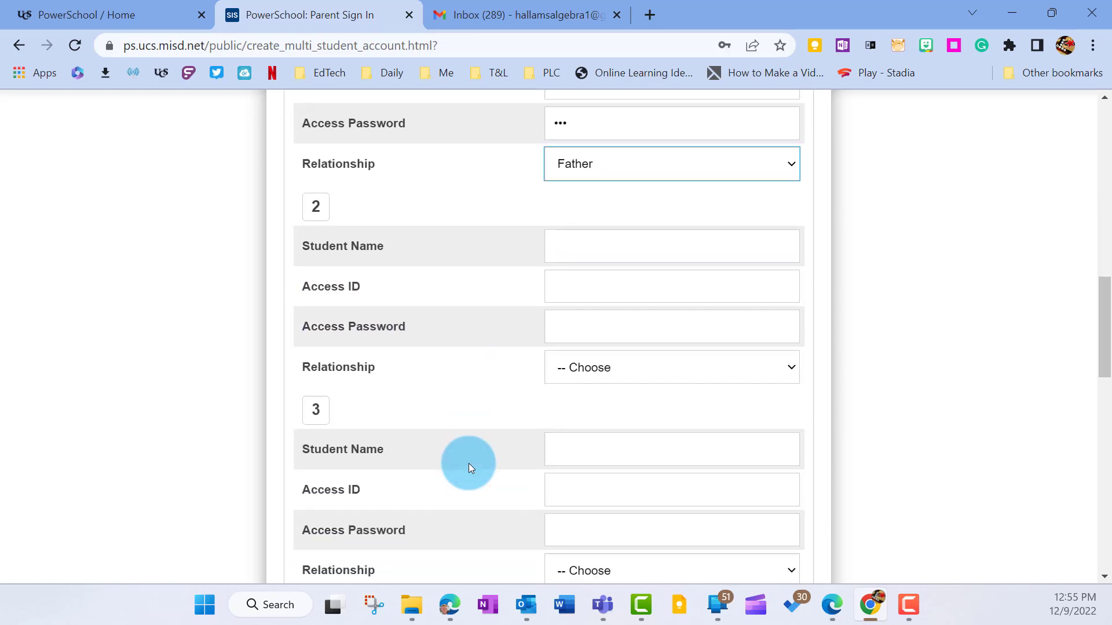
scroll(468, 463, "down", 12)
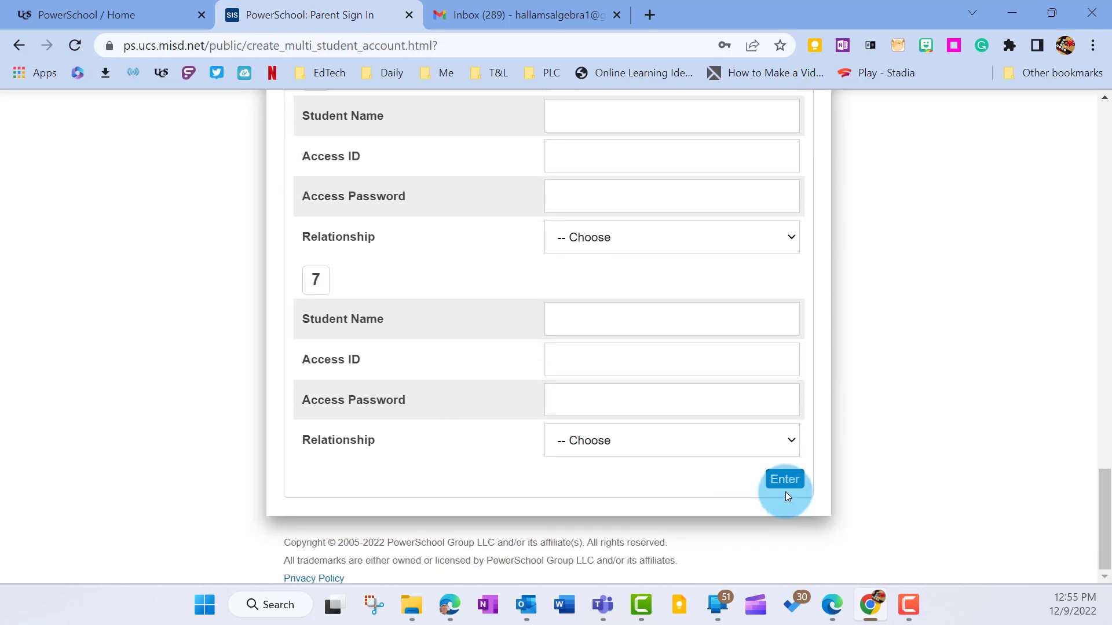
Submit the Create Parent Account form, which sends an account verification email
left_click(786, 486)
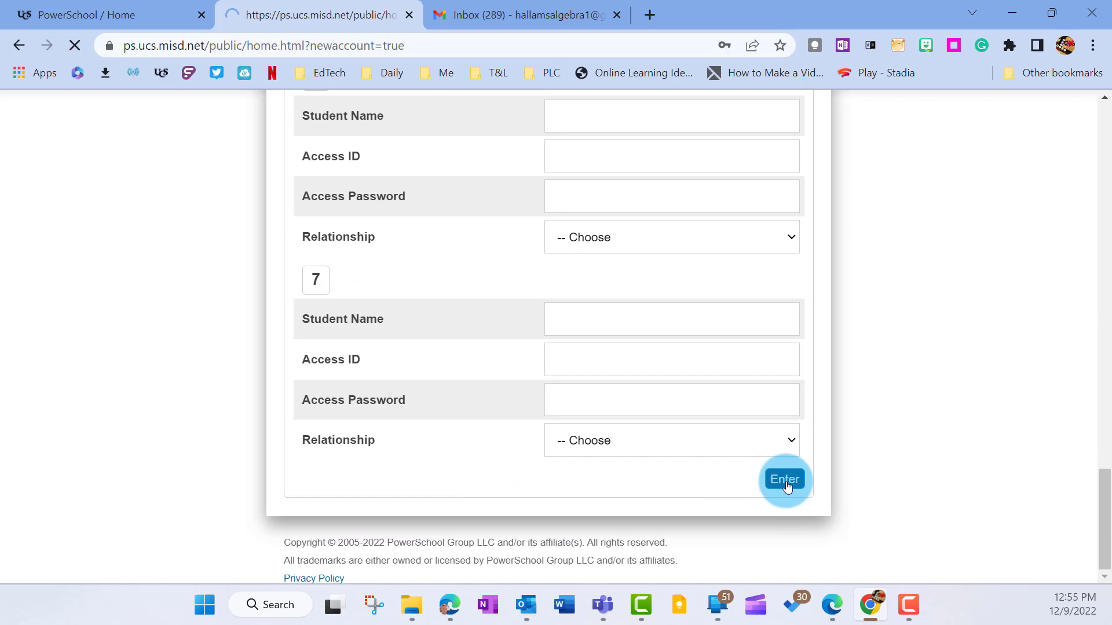
scroll(671, 387, "down", 2)
scroll(666, 382, "down", 1)
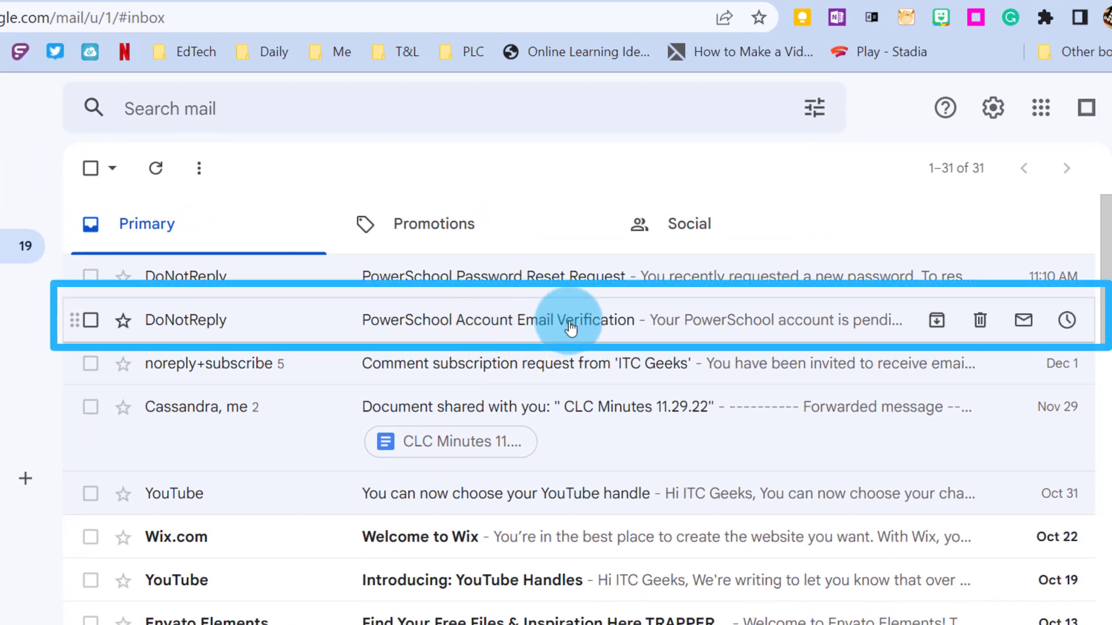
Open the PowerSchool Account Email Verification message in the Gmail inbox
left_click(571, 328)
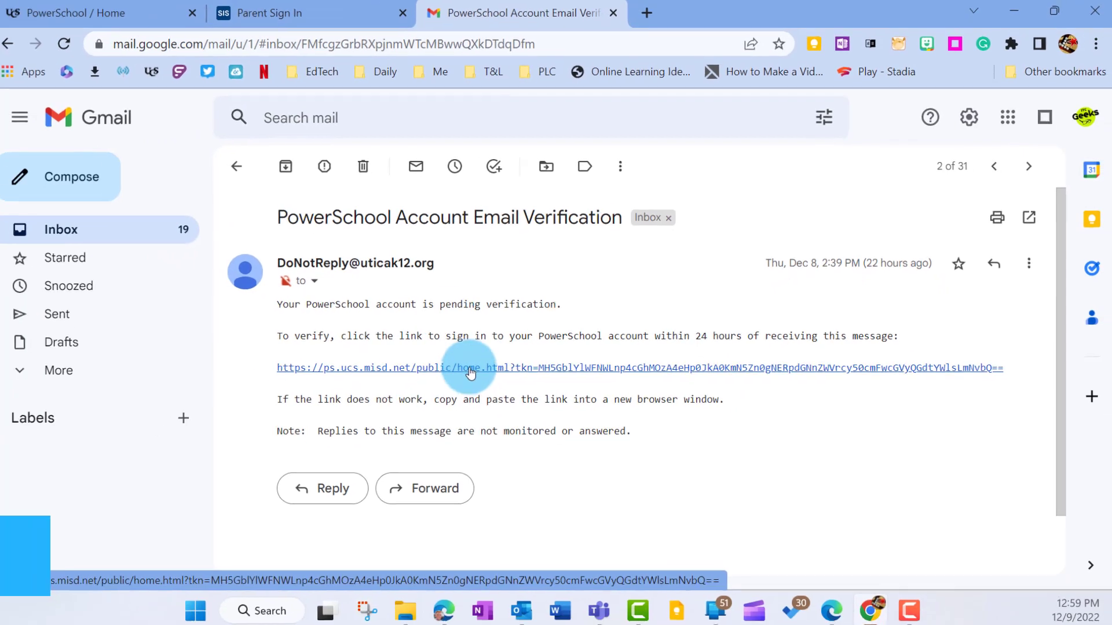
Follow the verification link and sign in with the prefilled parent credentials
left_click(272, 12)
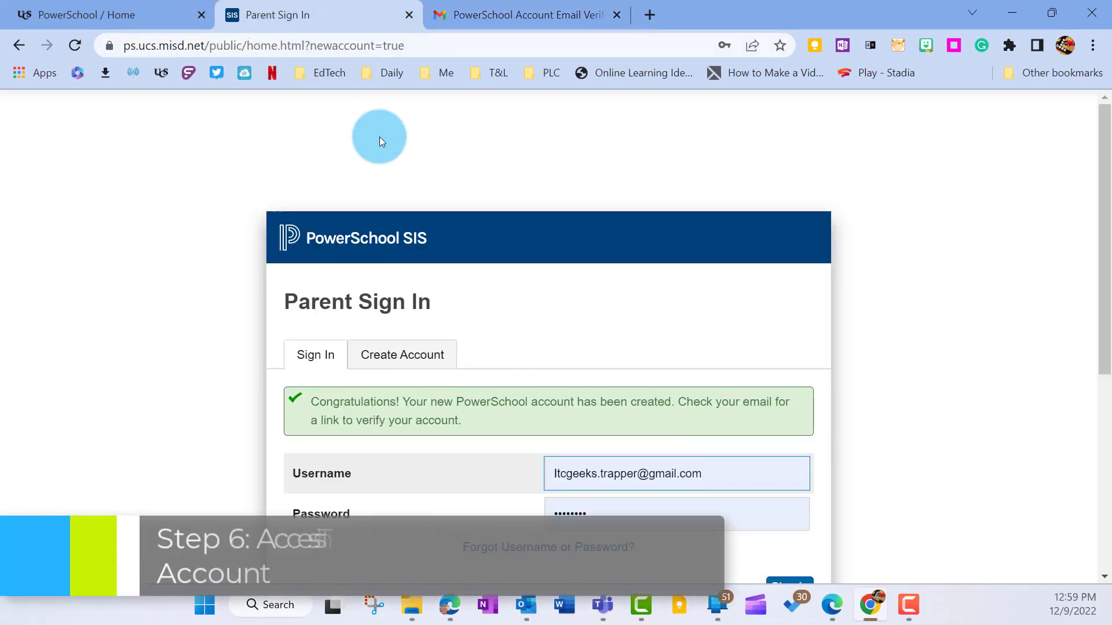
scroll(487, 224, "down", 1)
scroll(487, 224, "down", 1)
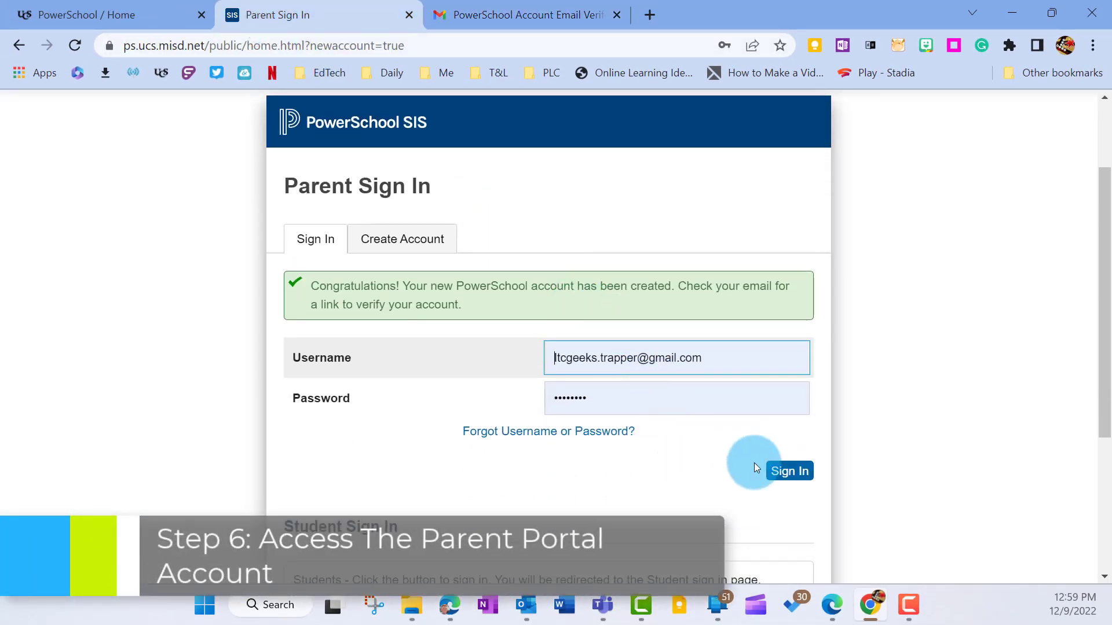
left_click(775, 469)
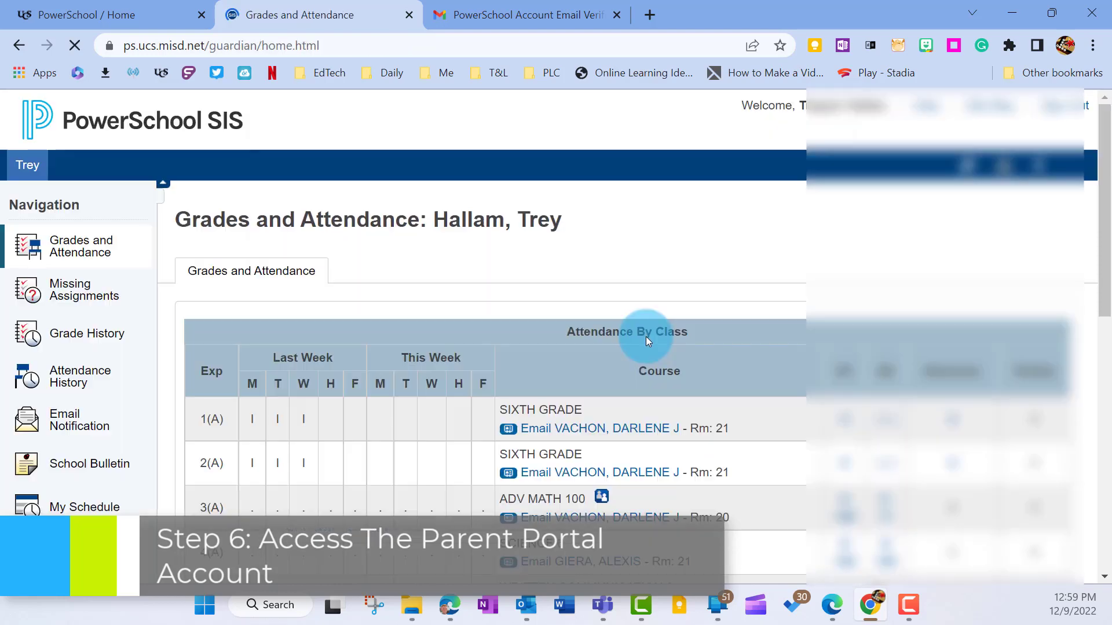
Scroll through the student's Grades and Attendance table
scroll(643, 334, "down", 4)
scroll(642, 336, "up", 3)
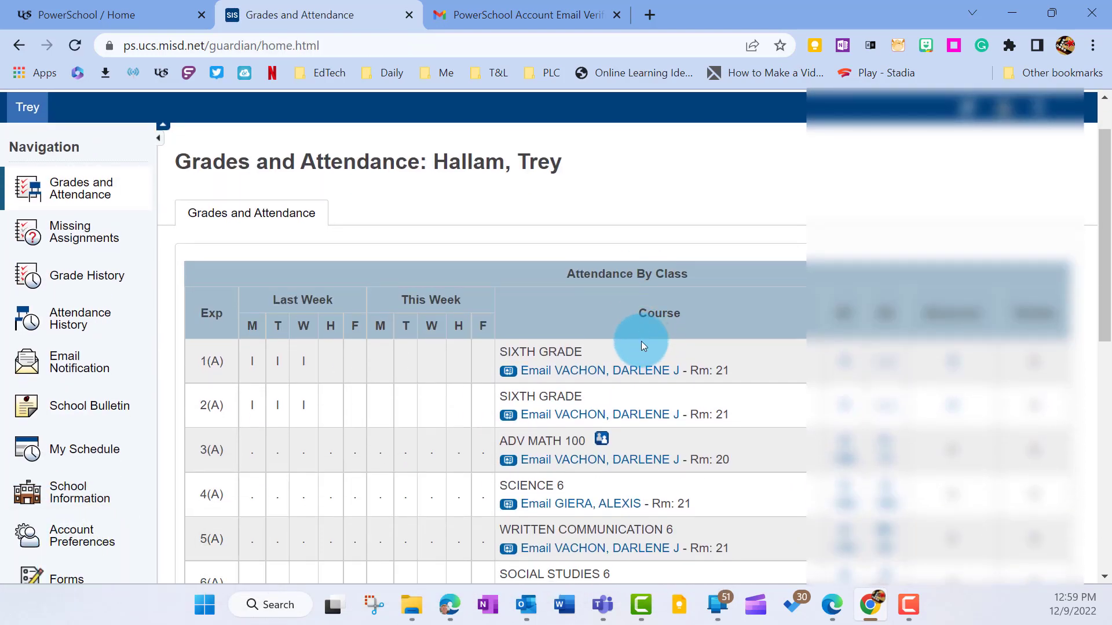
scroll(601, 331, "down", 1)
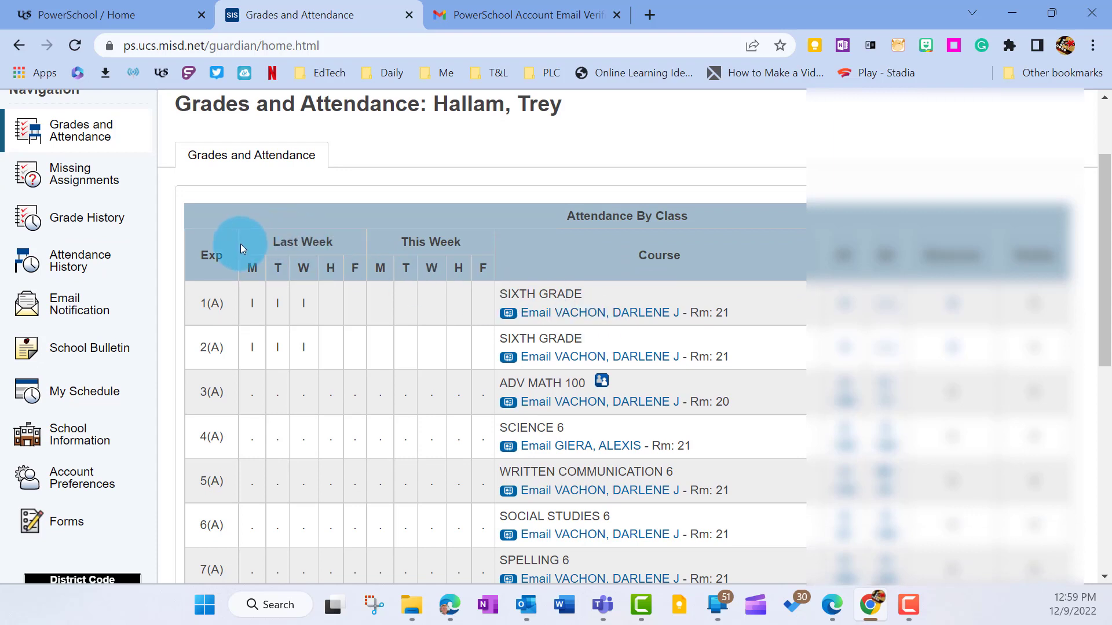
scroll(241, 244, "up", 1)
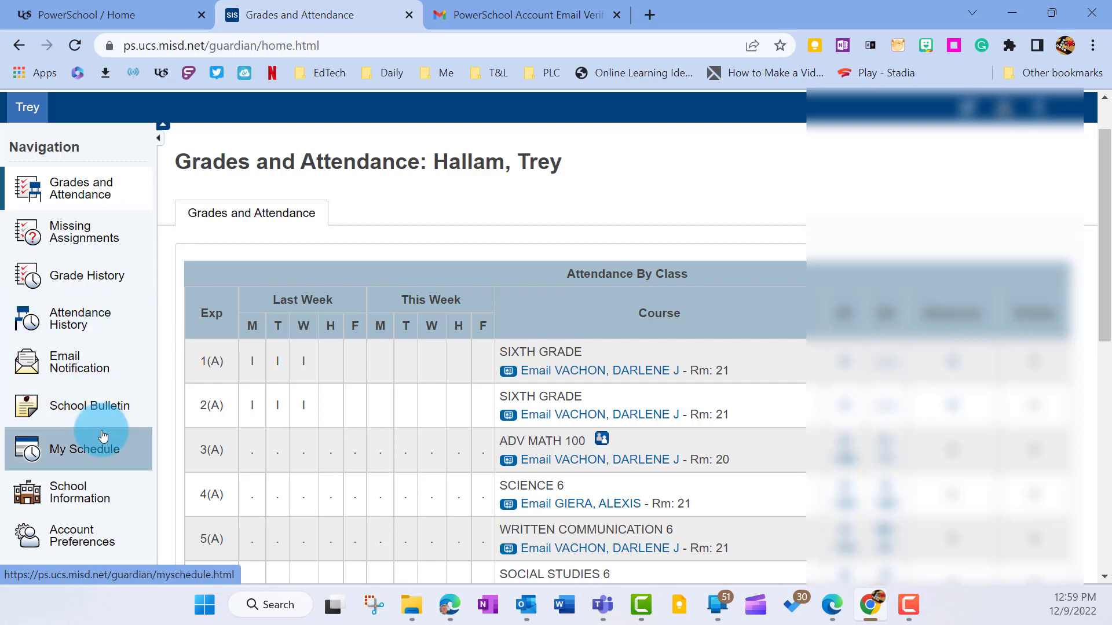
scroll(578, 370, "down", 2)
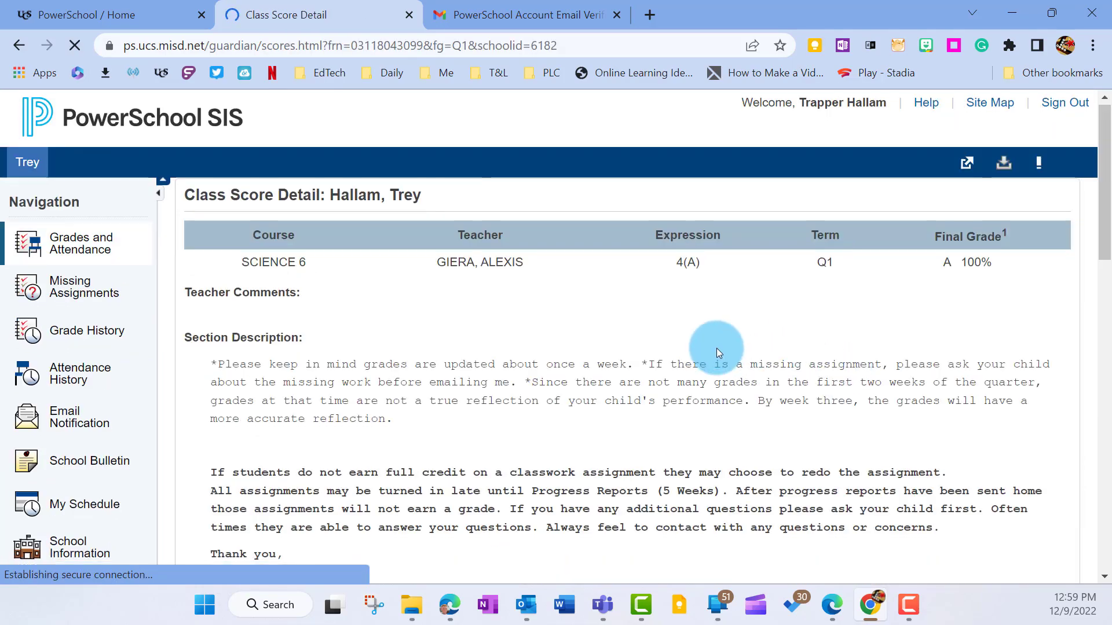
scroll(717, 349, "down", 3)
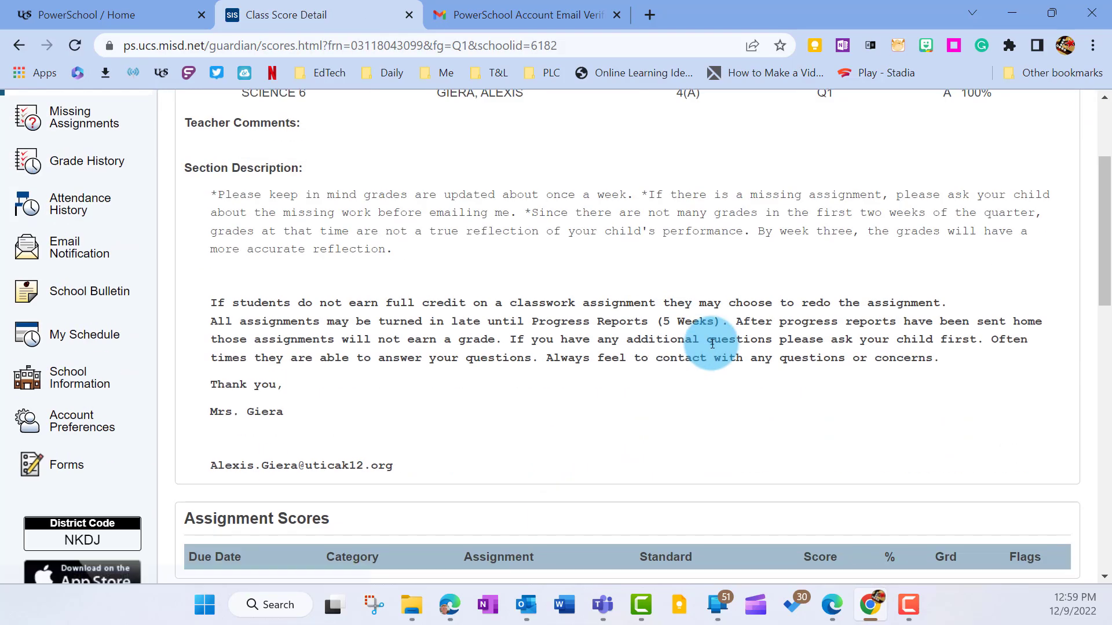